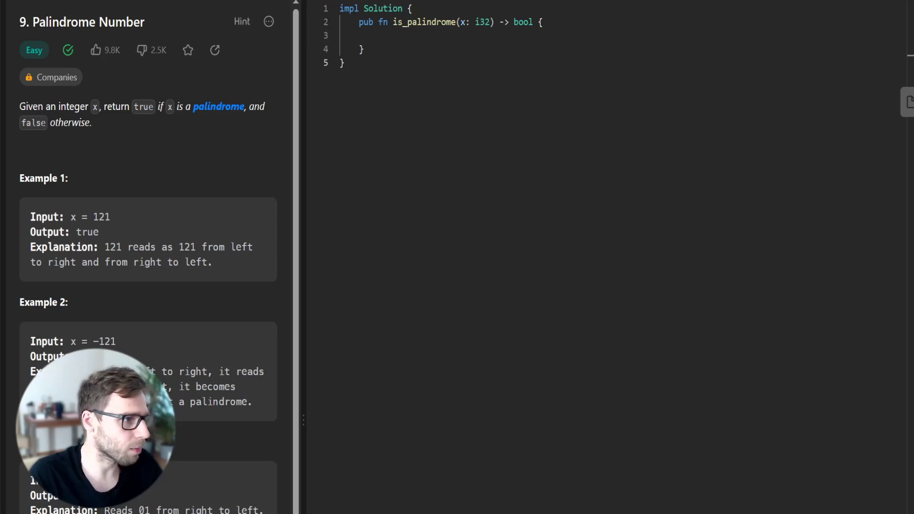
- Add a comment inside the function body explaining that negative numbers aren't palindromes
left_click_drag(345, 62, 355, 8)
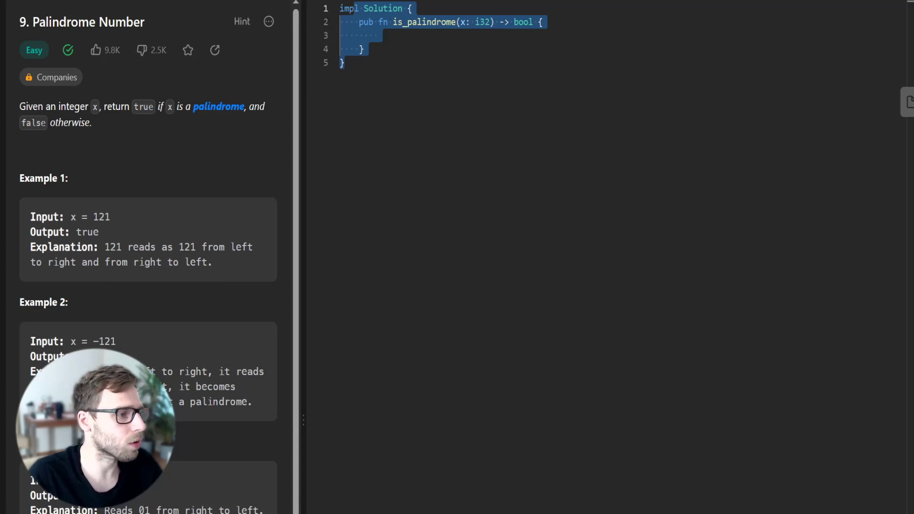
left_click(378, 35)
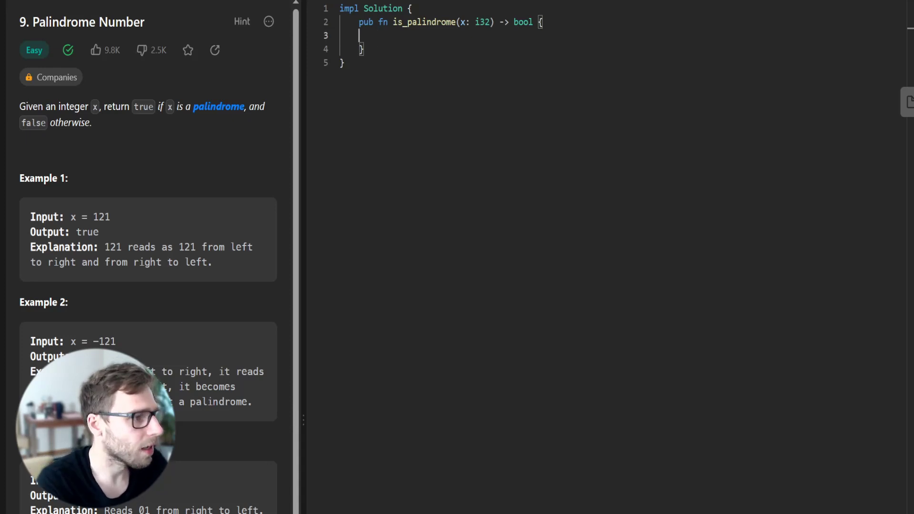
key("Tab")
type("// If the number is")
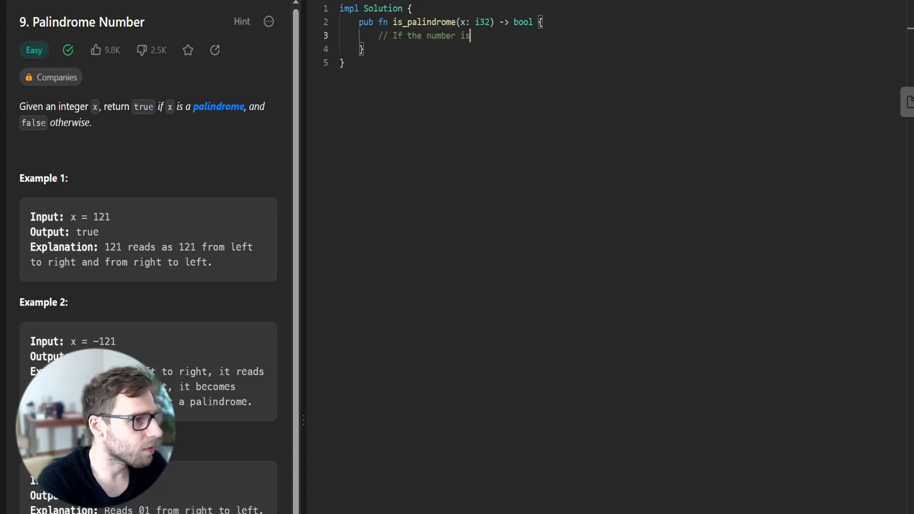
type(" negative, it's n")
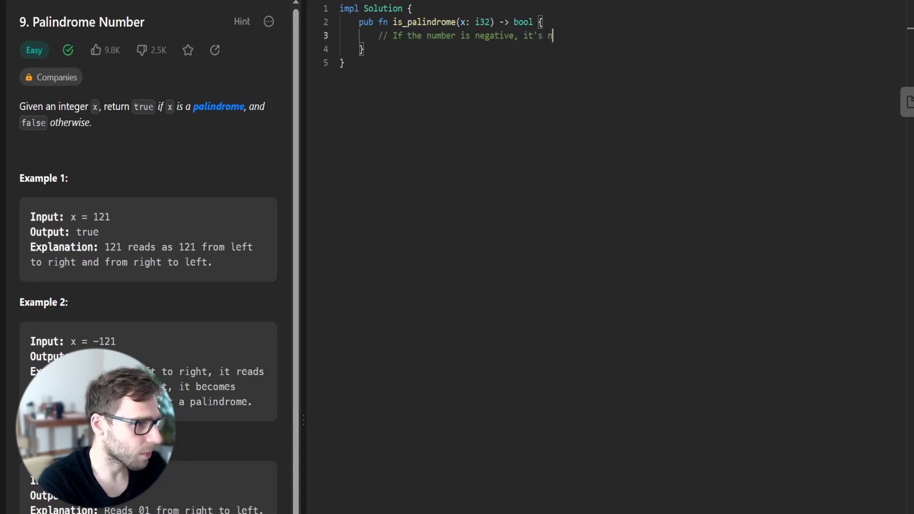
type("ot a palindrome.")
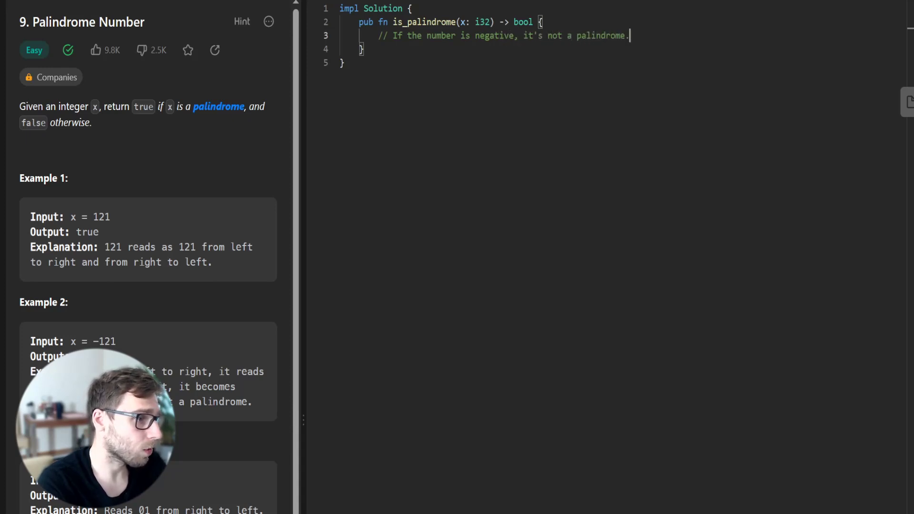
key("Return")
type("if ")
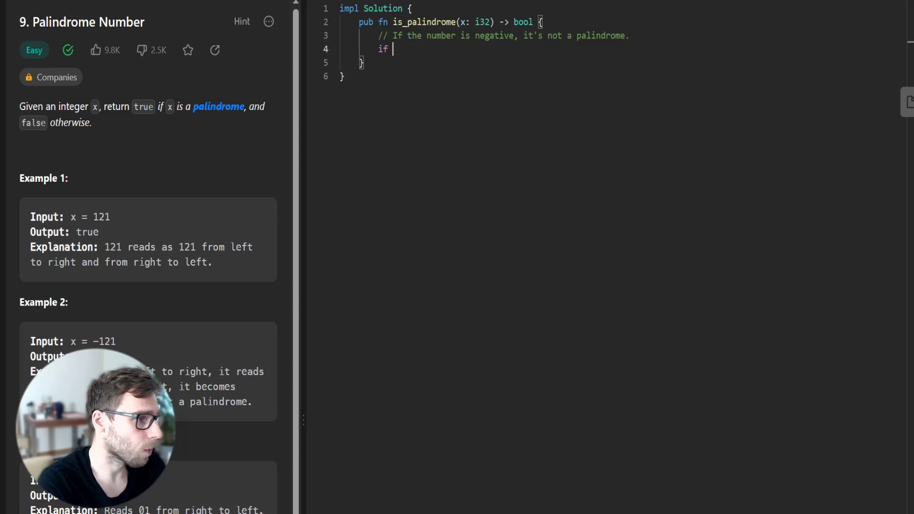
type("x < 0 {")
- Add 'if x < 0 { return false; }' and begin the 'Initialize reversed' comment
key("Return")
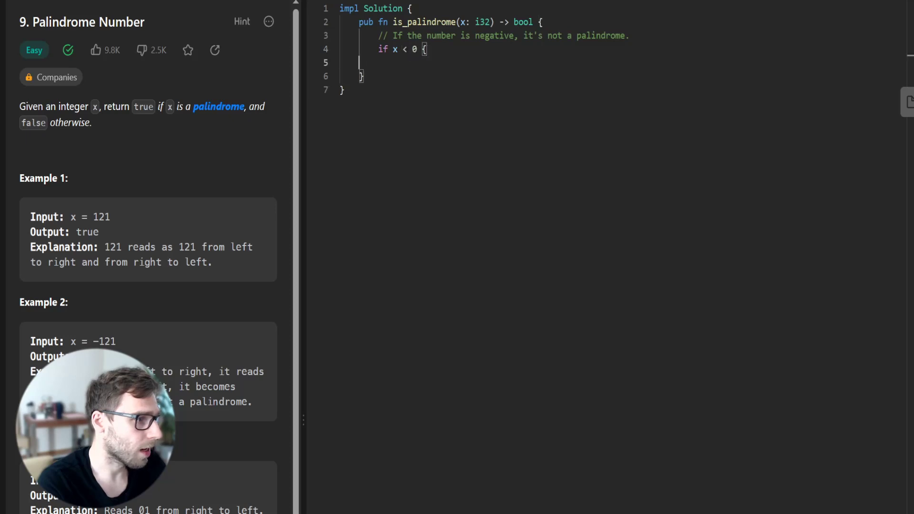
type("return f")
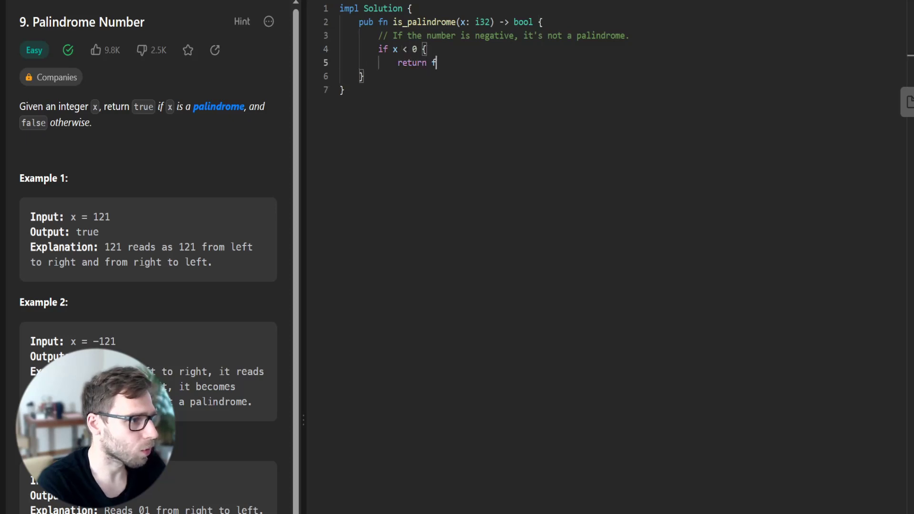
type("alse;")
key("Return")
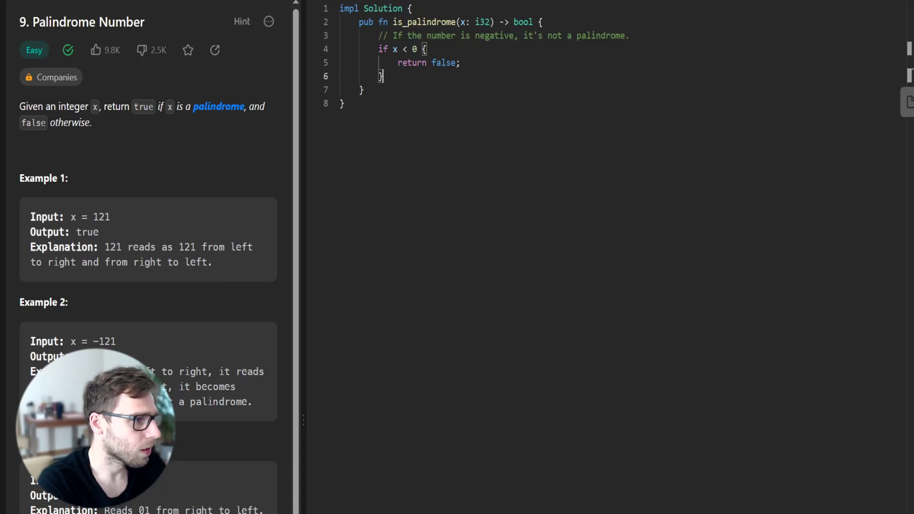
type("}")
key("Return")
key("Tab")
type("// I")
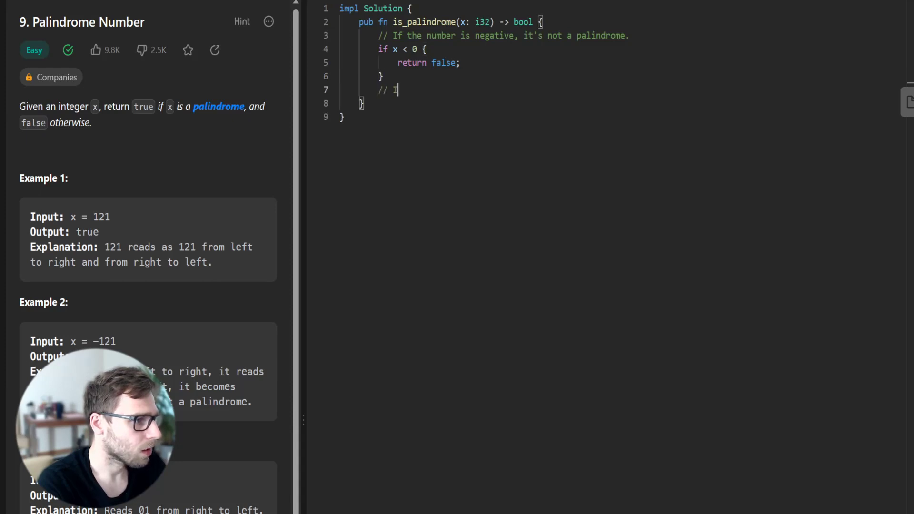
type("nitialize reversed")
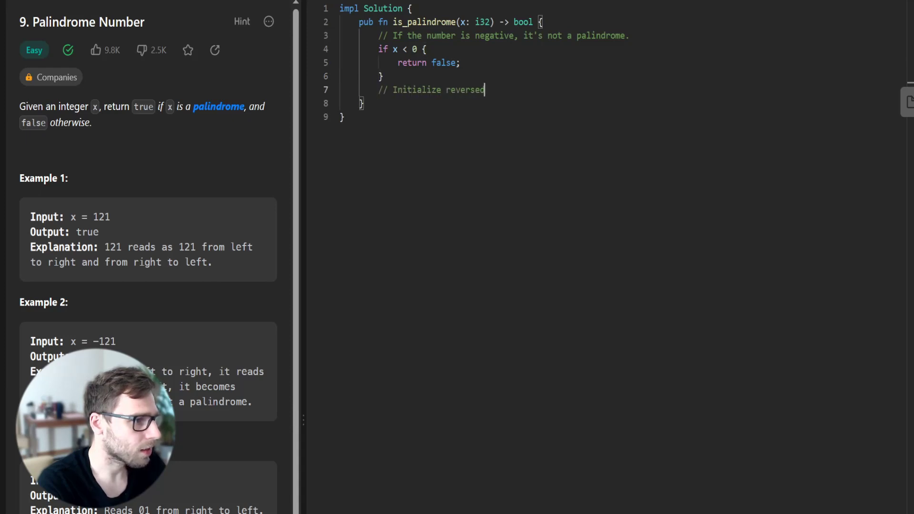
type(" as 0. This will")
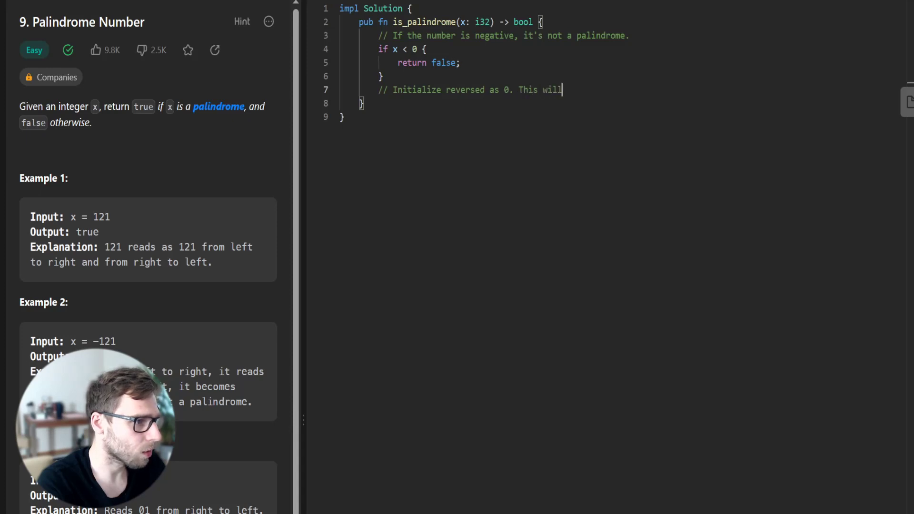
type(" hold the reversed ")
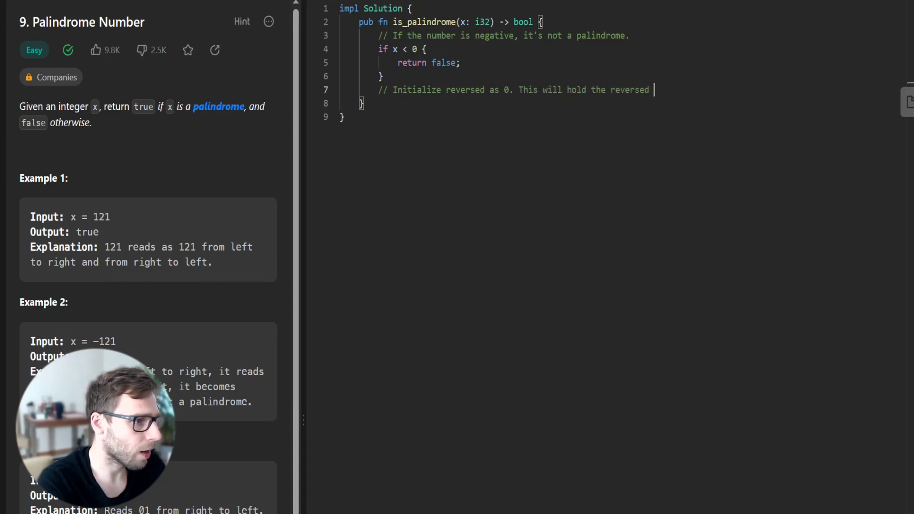
type("number.")
- Declare 'let mut reversed = 0;' and 'let mut temp = x;', each under its own comment
key("Return")
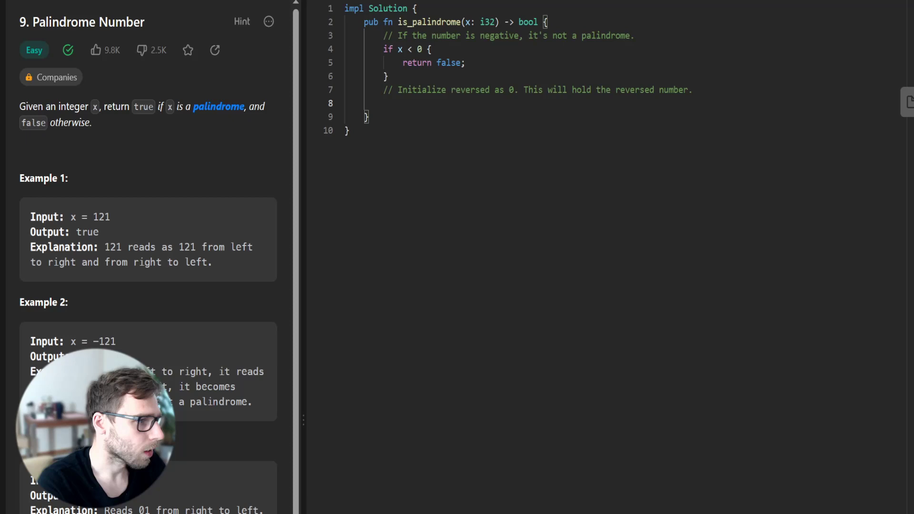
type("let mut ")
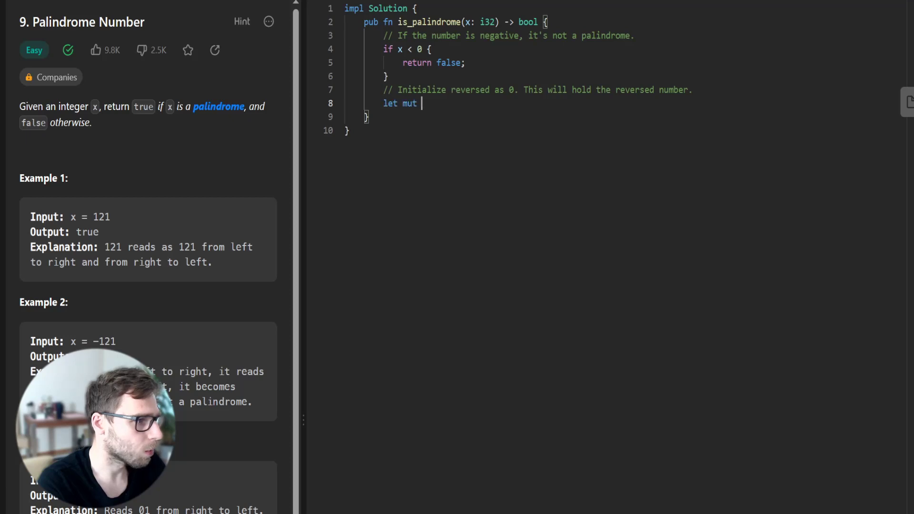
type("reversed = ")
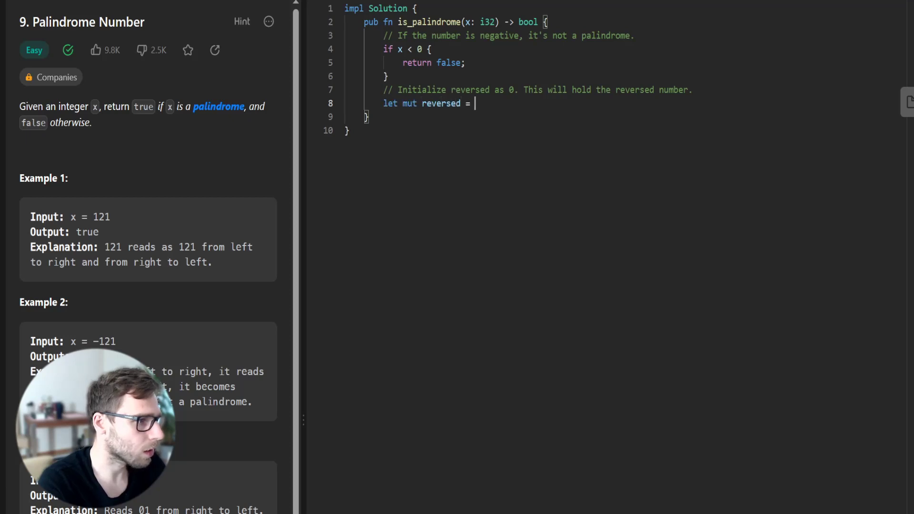
type("0;")
key("Return")
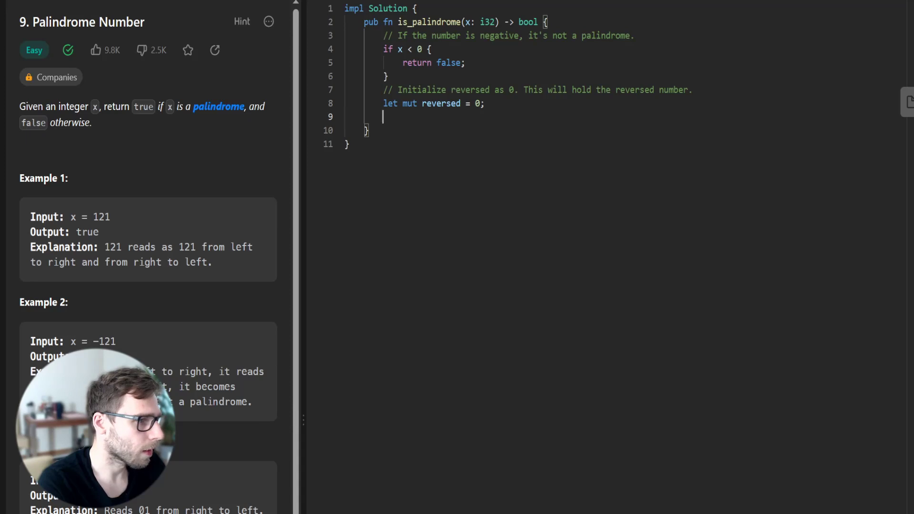
type("// Make a copy of ")
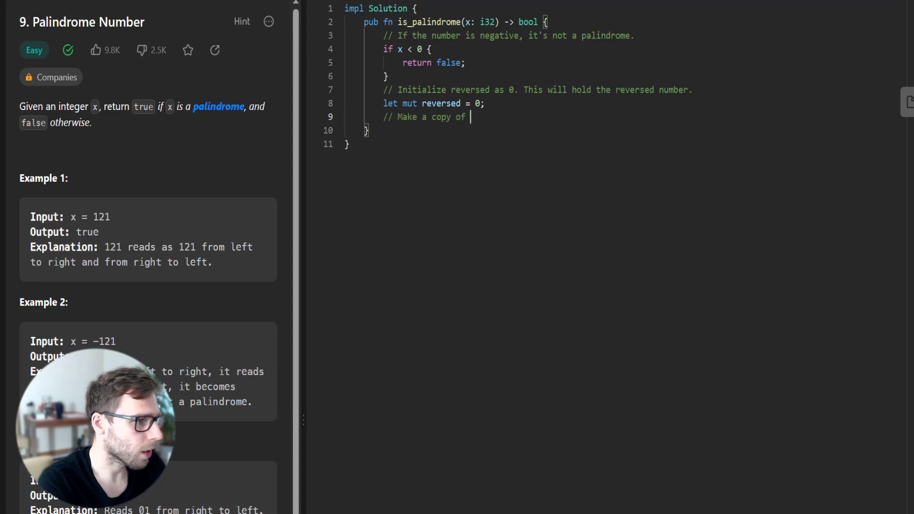
type("the input number ")
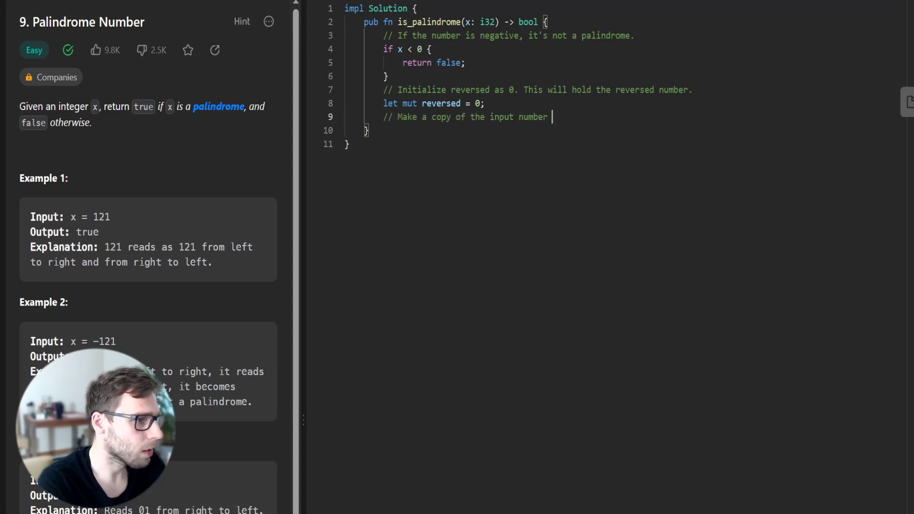
type("that we can manip")
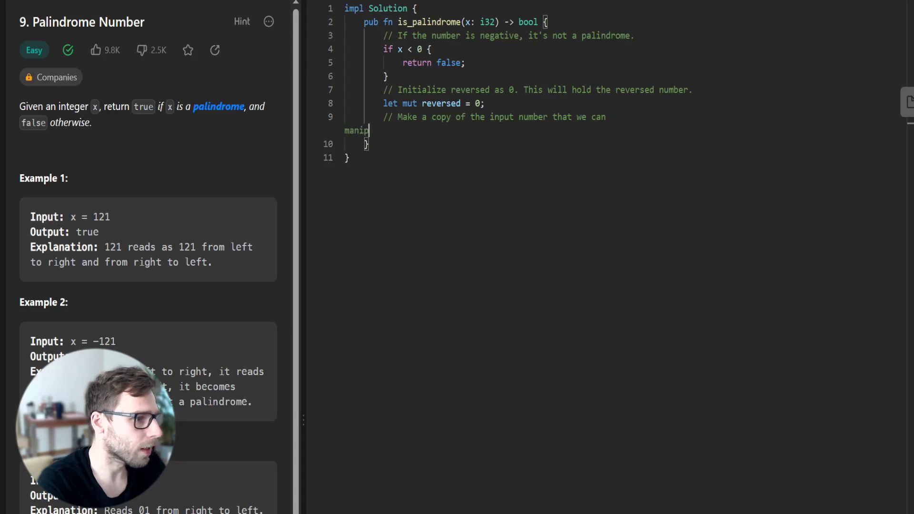
type("ulate.")
key("Return")
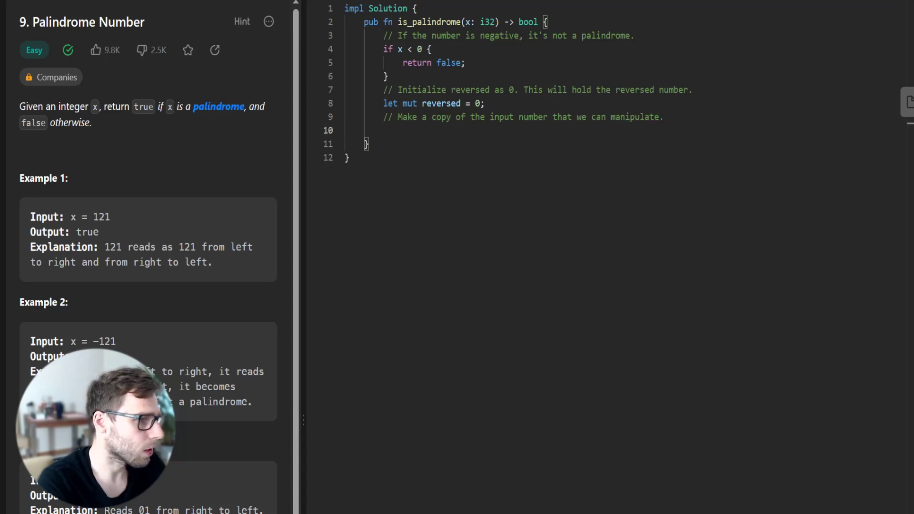
type("let mut t")
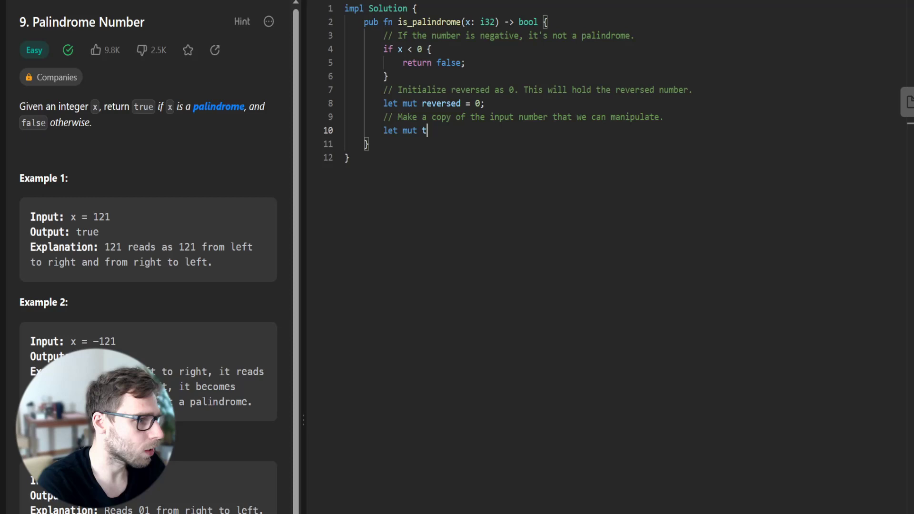
type("emp = x;")
key("Return")
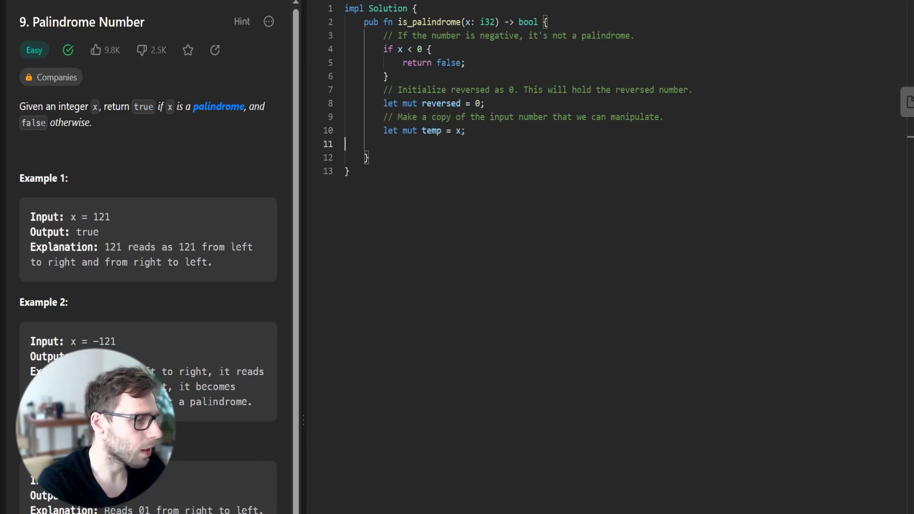
- Add the loop comment and open a while loop over temp
key("Tab")
key("Tab")
type("// Conti")
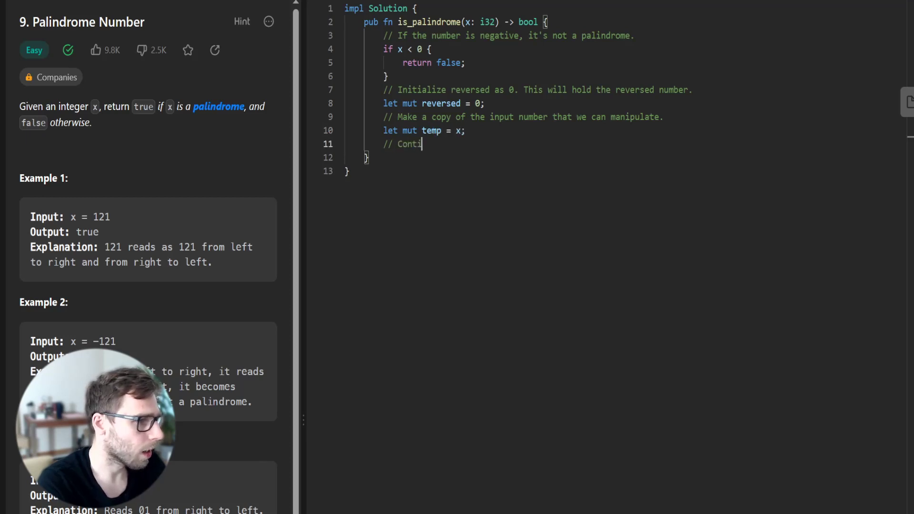
type("nue the loop as l")
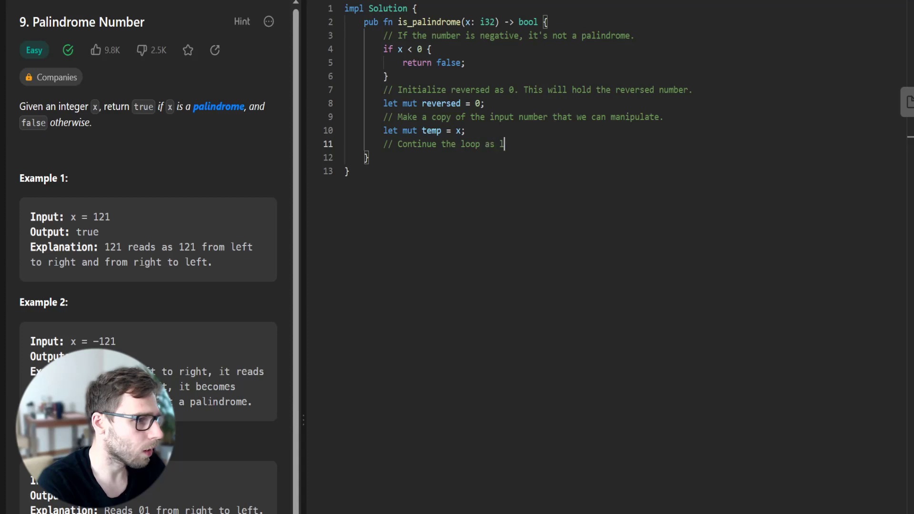
type("ong as temp is no")
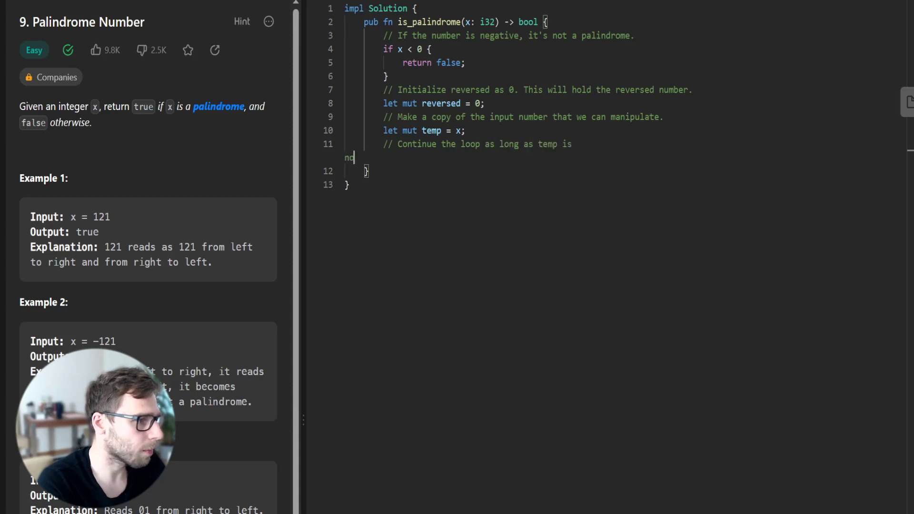
type("t zero.")
key("Return")
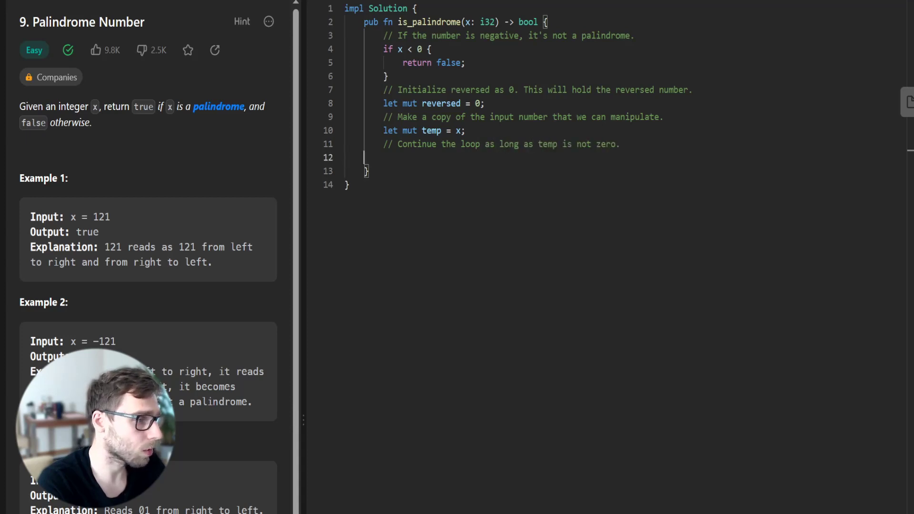
type("while temp")
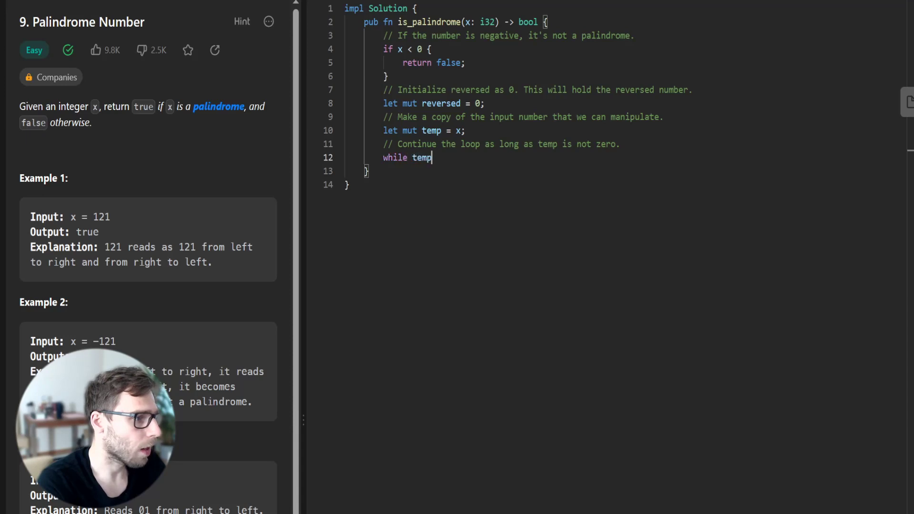
type(" != 0 {")
key("Return")
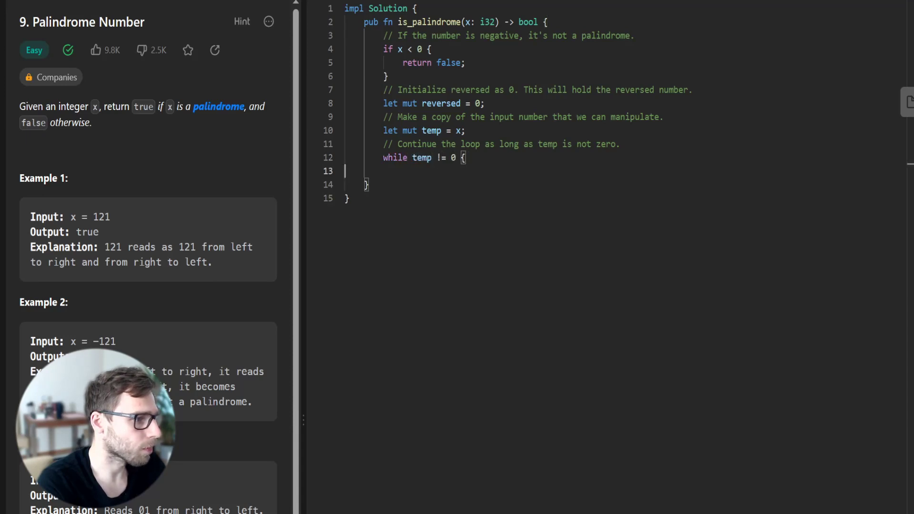
type("// Mult")
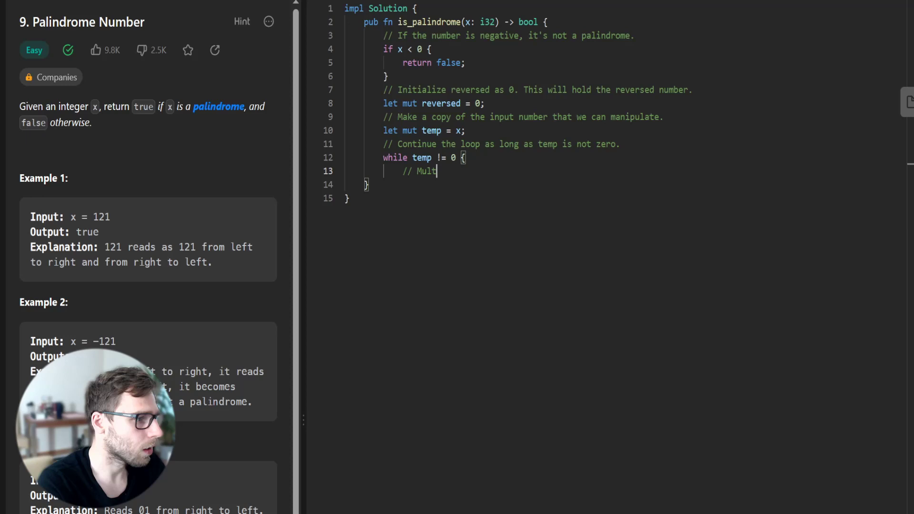
type("iply")
key("Return")
type("reversed")
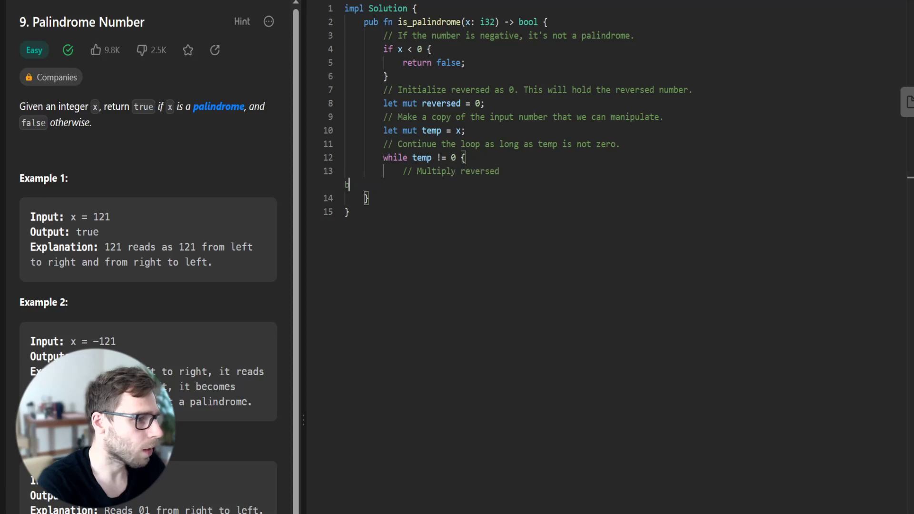
type(" by 10 and add")
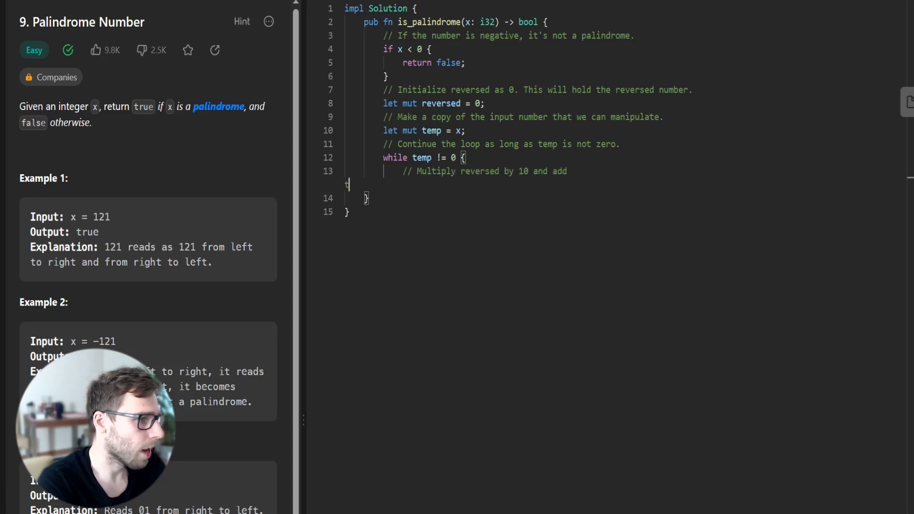
type(" the last digit of")
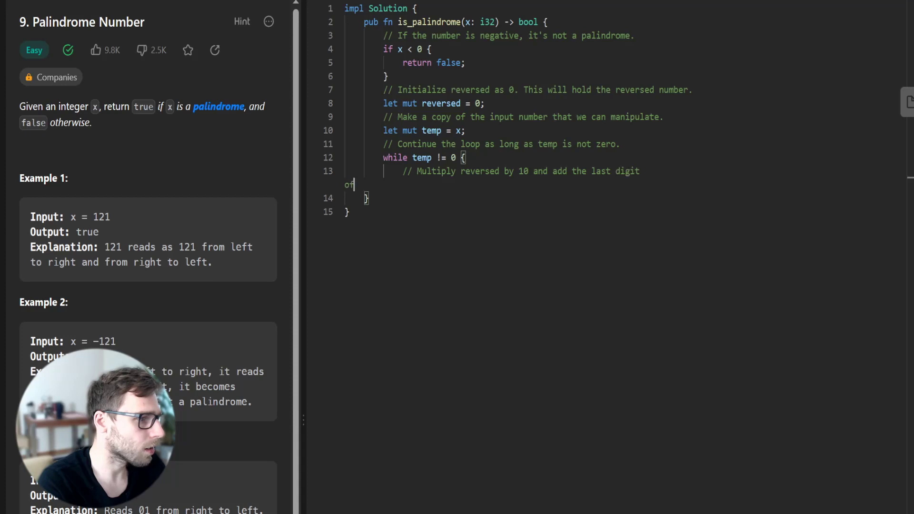
type(" temp.")
- Add commented 'reversed = reversed * 10 + temp % 10;' and 'temp /= 10;' inside the loop
key("Return")
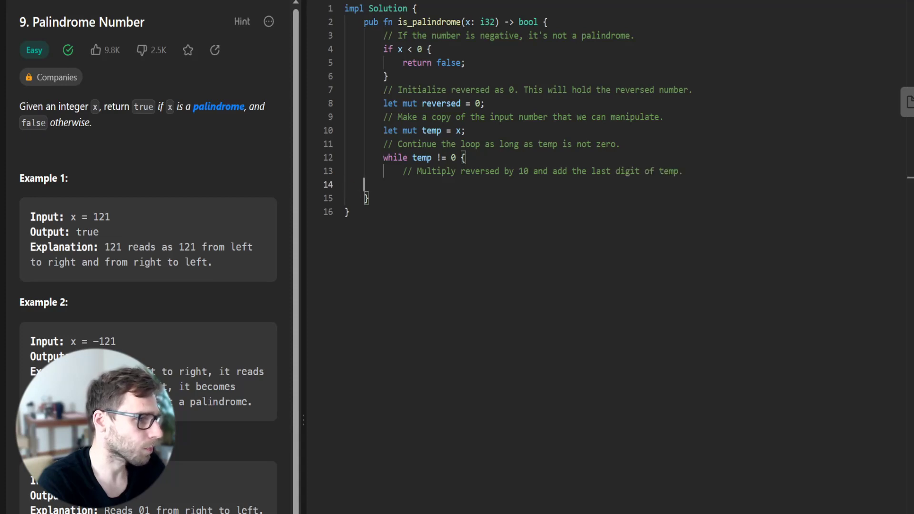
type("reversed")
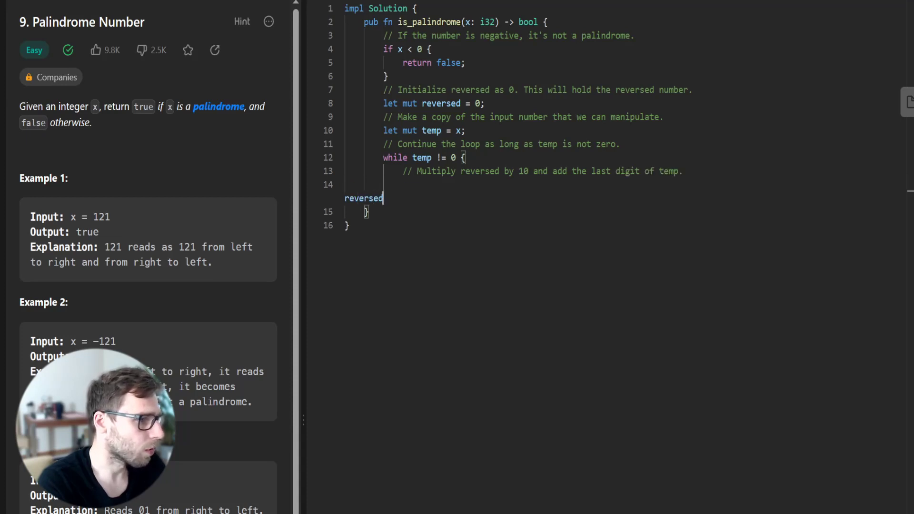
type(" = revers")
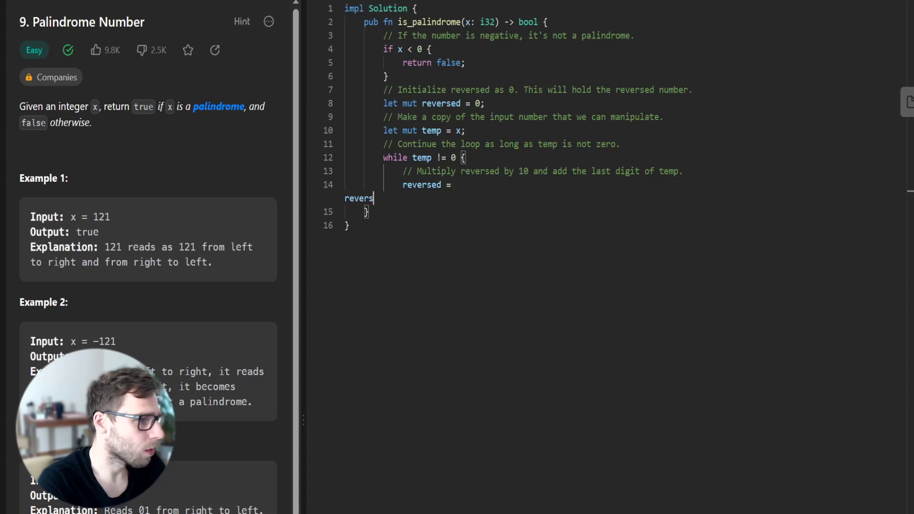
type("ed * 10 +")
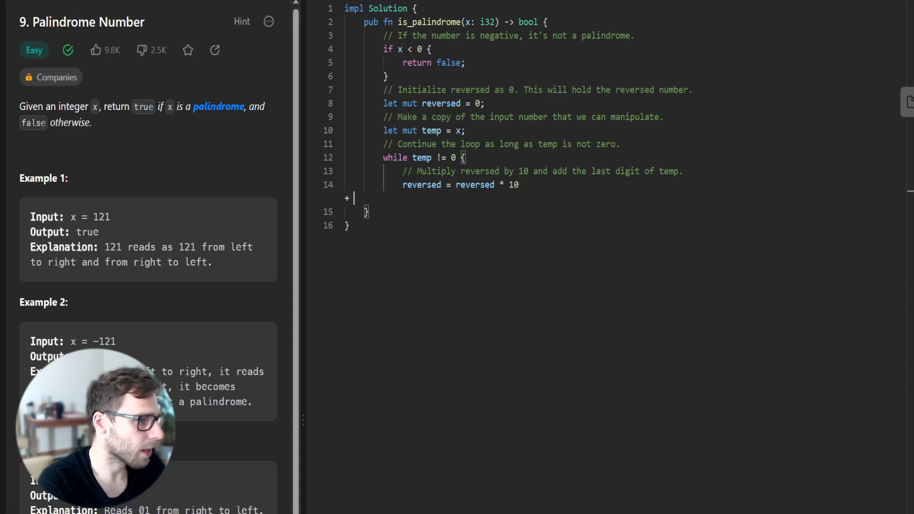
type(" temp % 10")
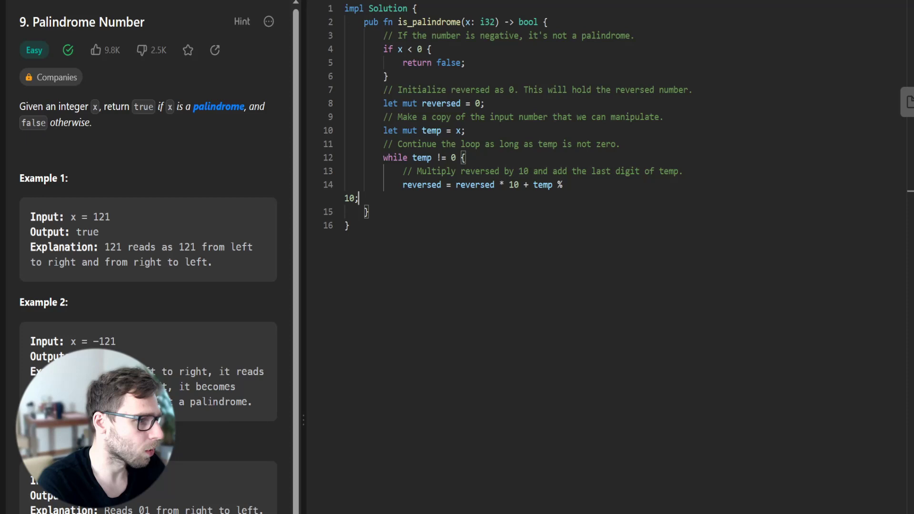
type(";")
key("Return")
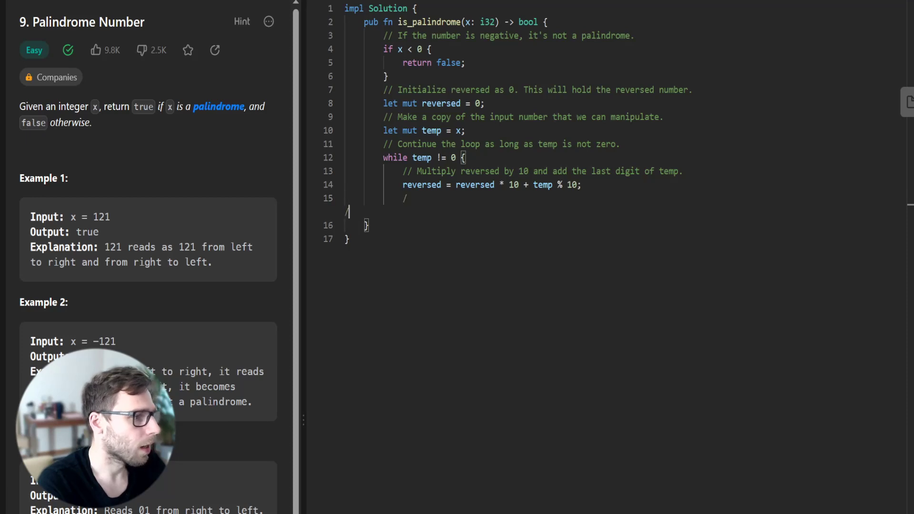
type("// Remove the last")
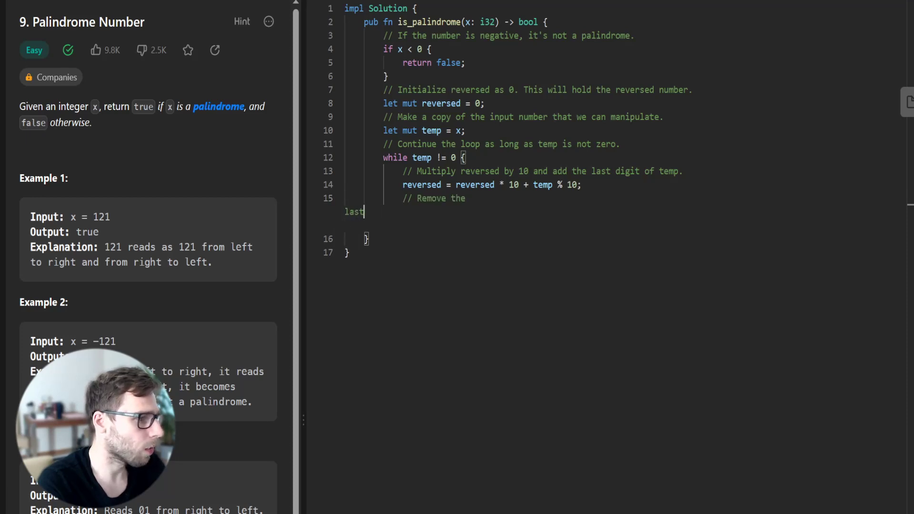
type(" digit from temp.")
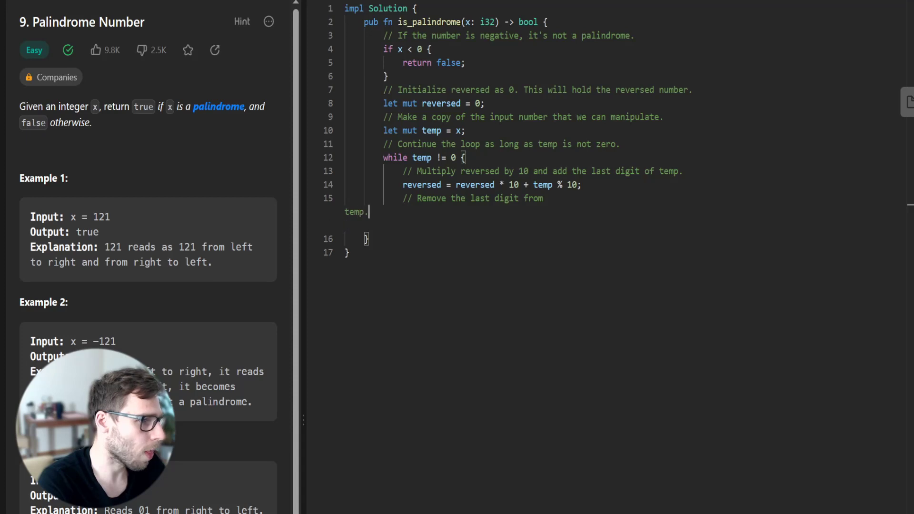
key("Return")
type("tem")
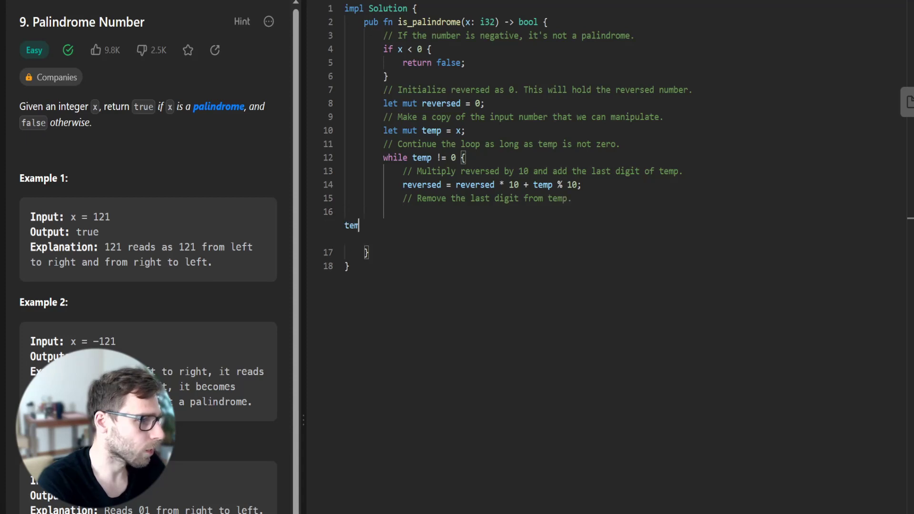
type("p /= 10;")
key("Return")
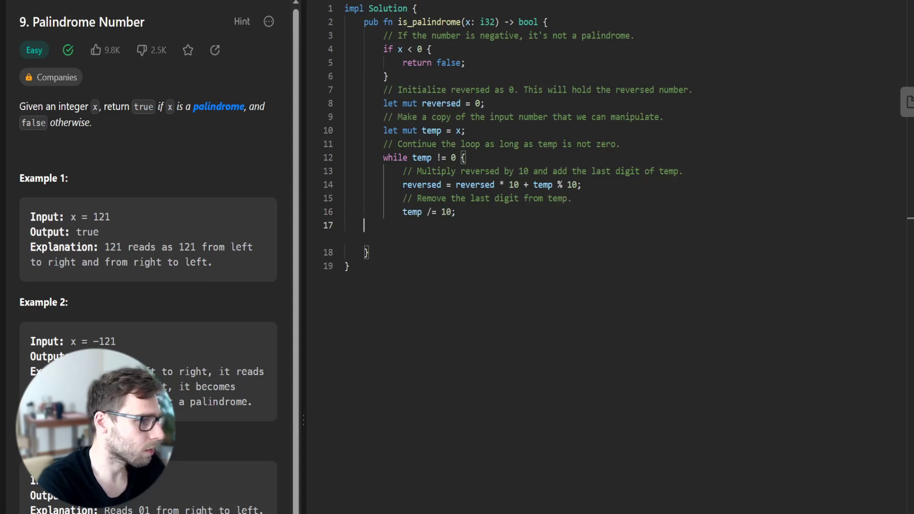
type("}")
- Close the loop, return 'x == reversed' under a comment, and run the test cases
key("Return")
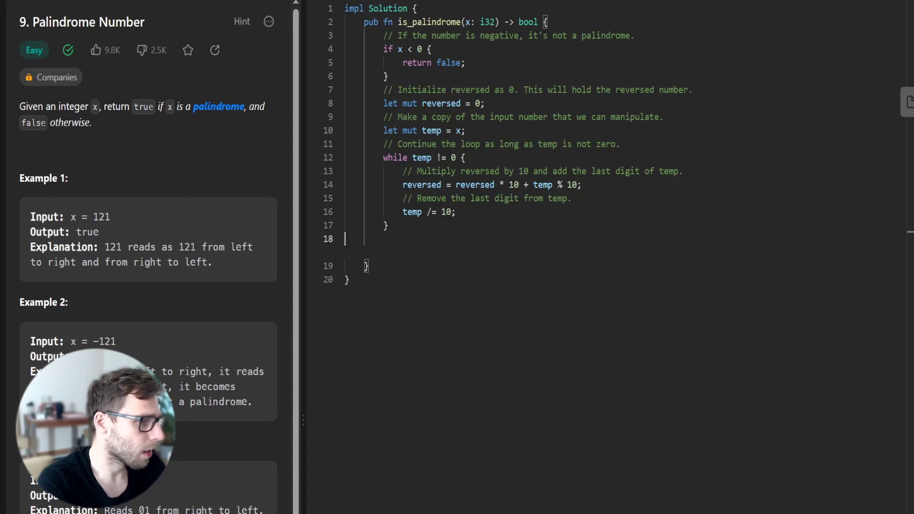
type("// Return")
key("Return")
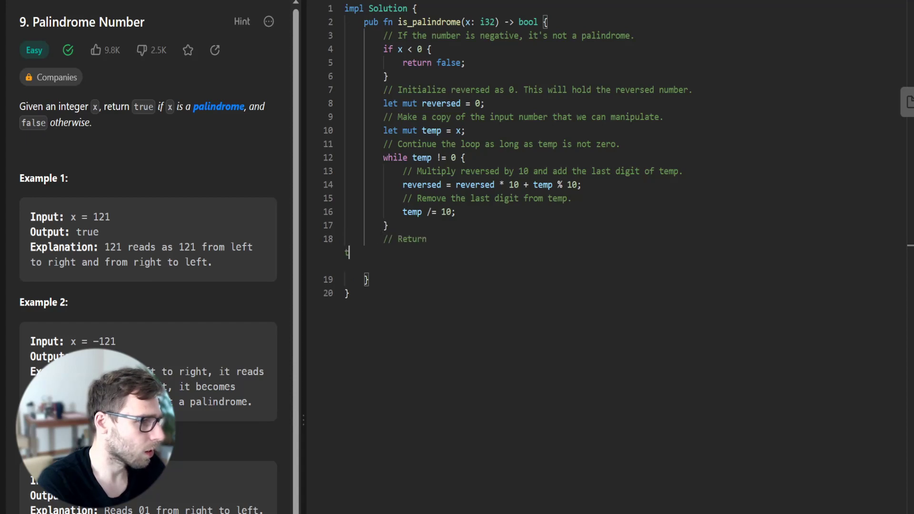
type("true if the orig")
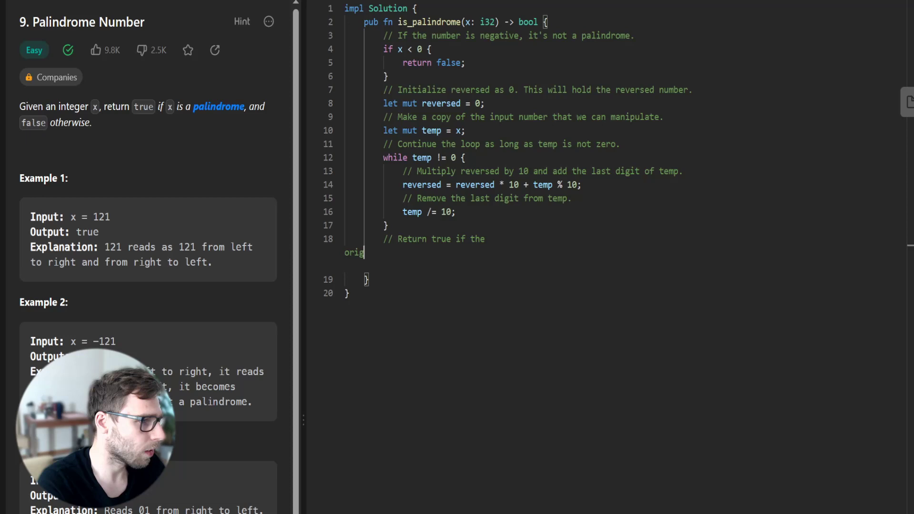
type("inal number and")
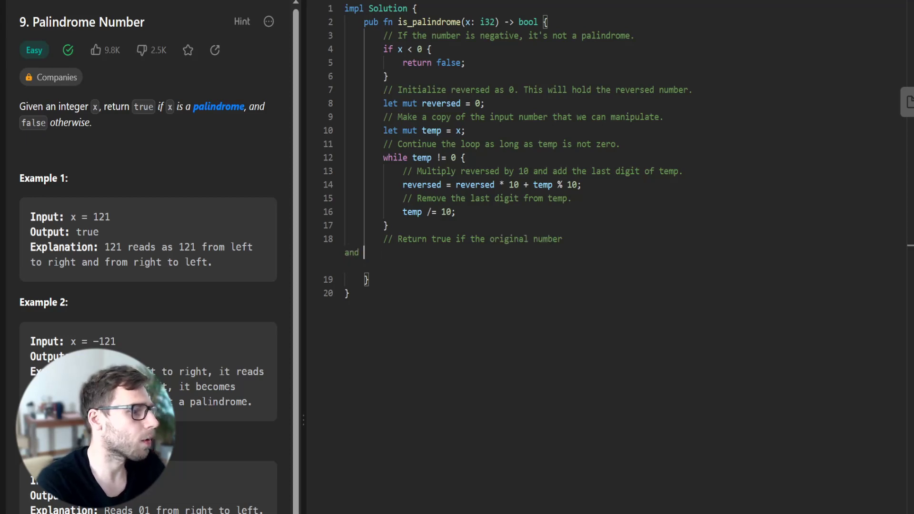
type(" the reversed numbe")
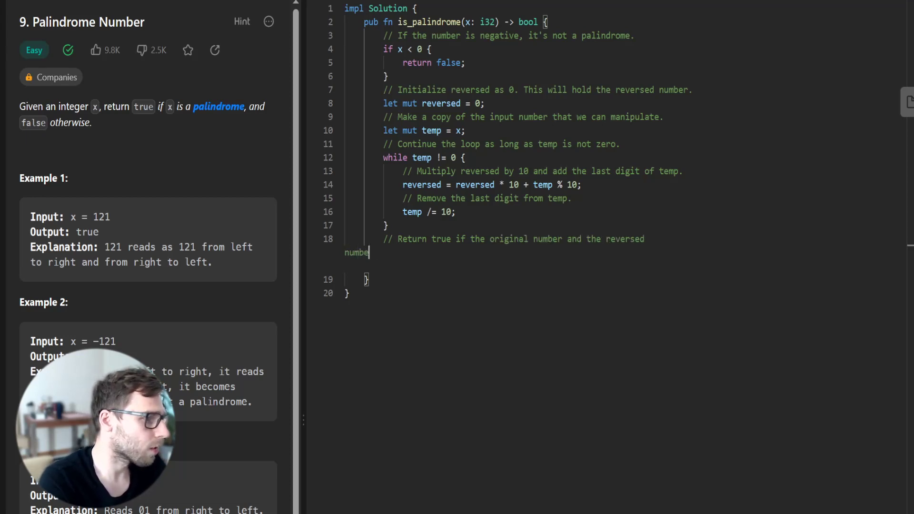
type("r are the same")
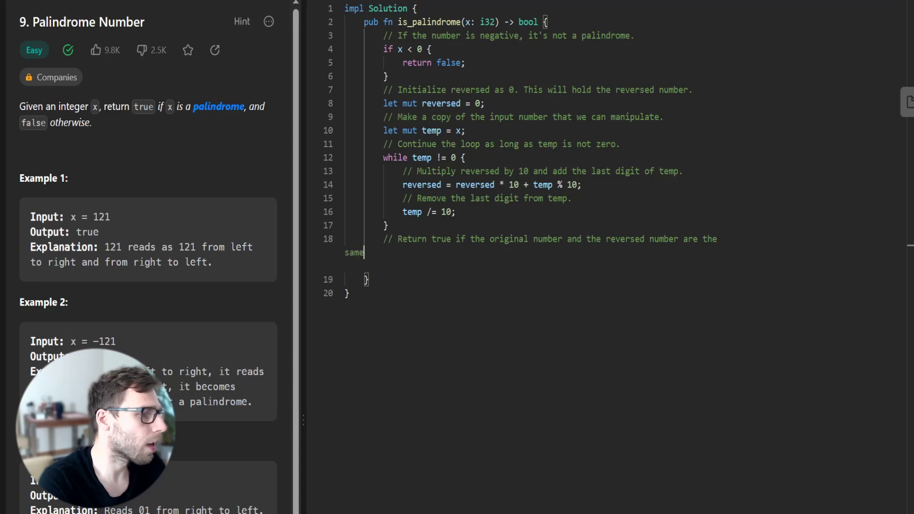
type(".")
key("Return")
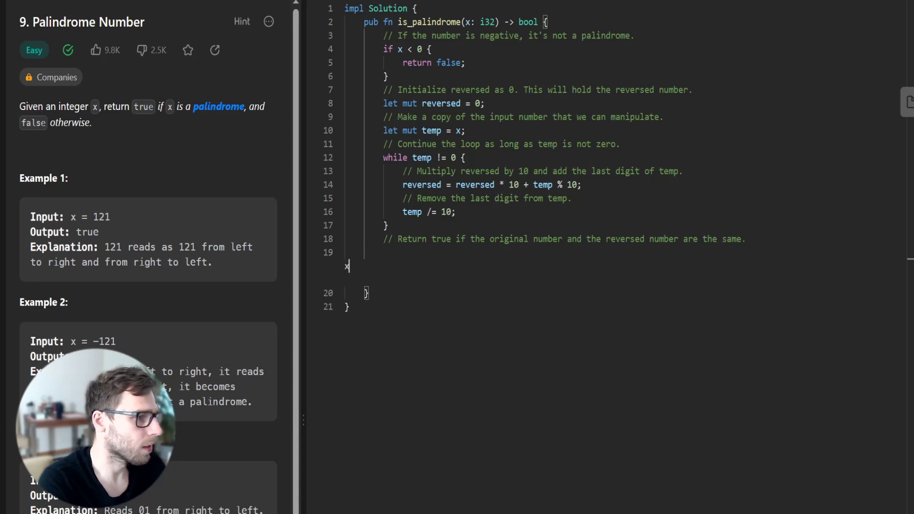
type("x == reversed")
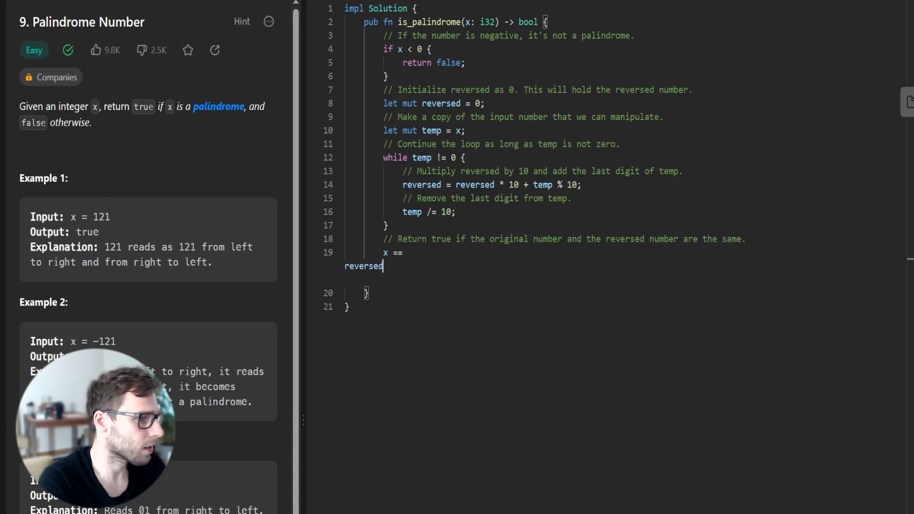
key("Return")
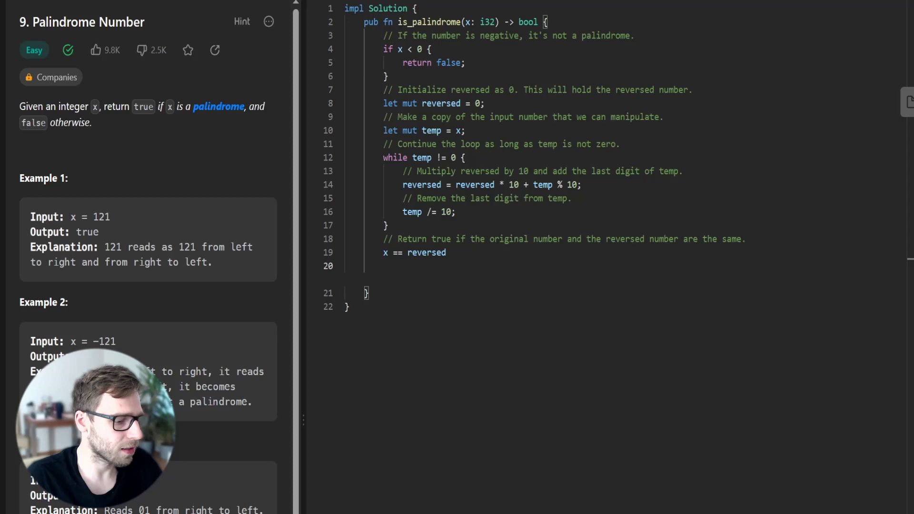
key("ctrl+apostrophe")
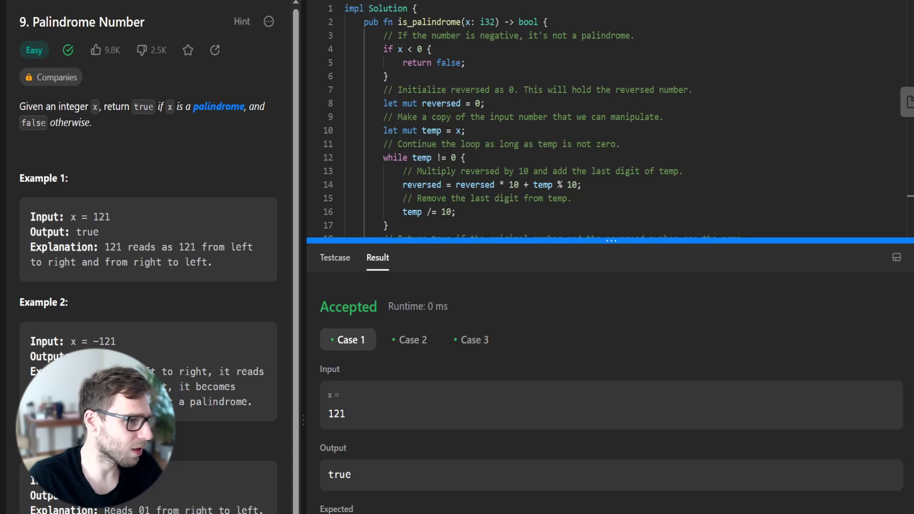
- Review the Accepted results for the -121 and 10 test cases
left_click_drag(611, 241, 611, 271)
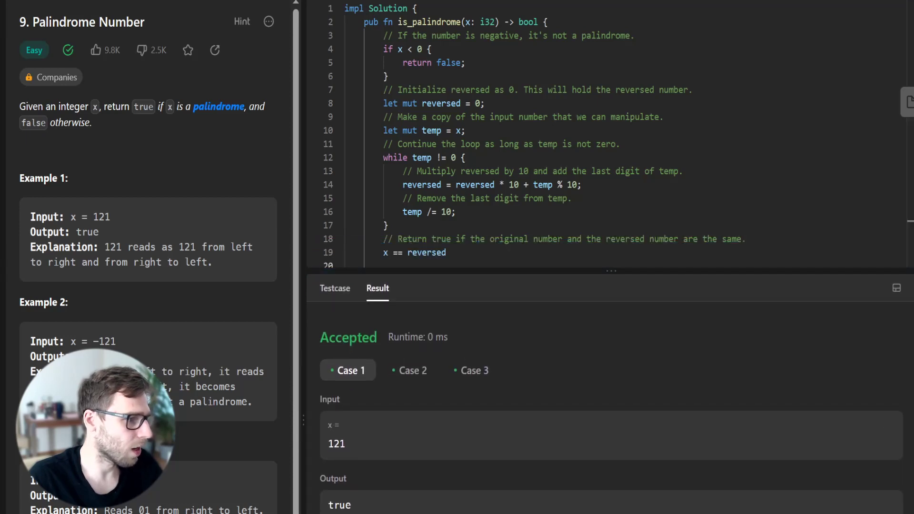
left_click(413, 370)
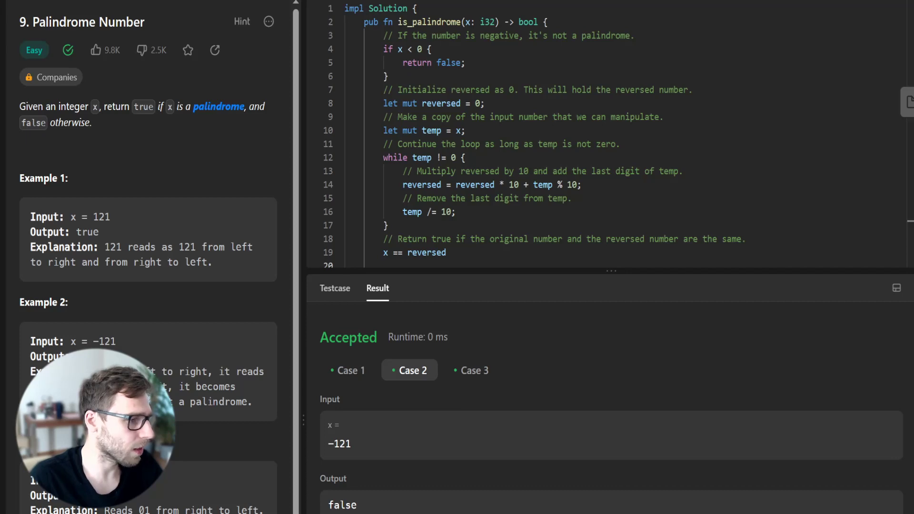
left_click(474, 370)
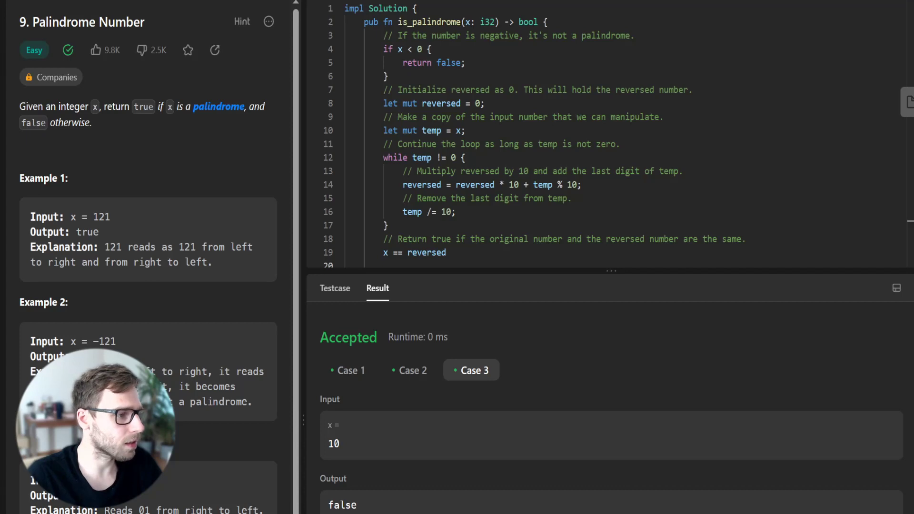
left_click_drag(369, 157, 422, 226)
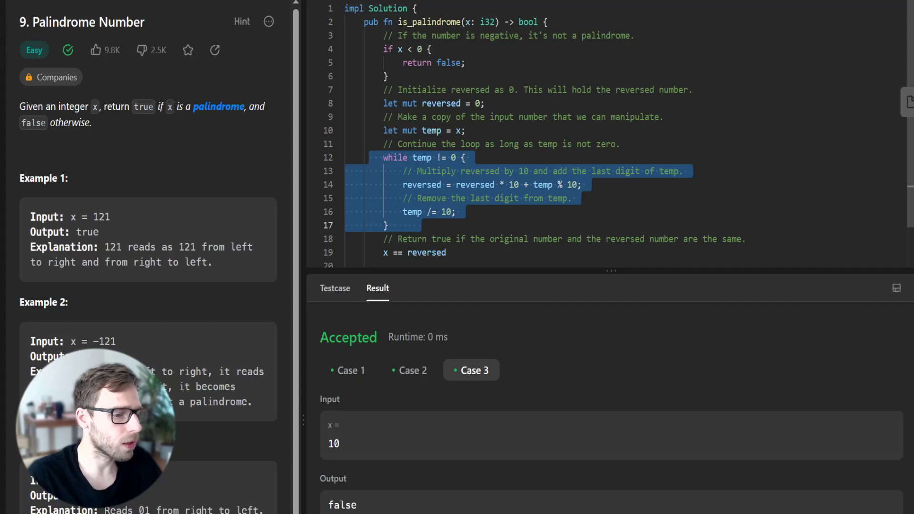
left_click_drag(456, 184, 519, 185)
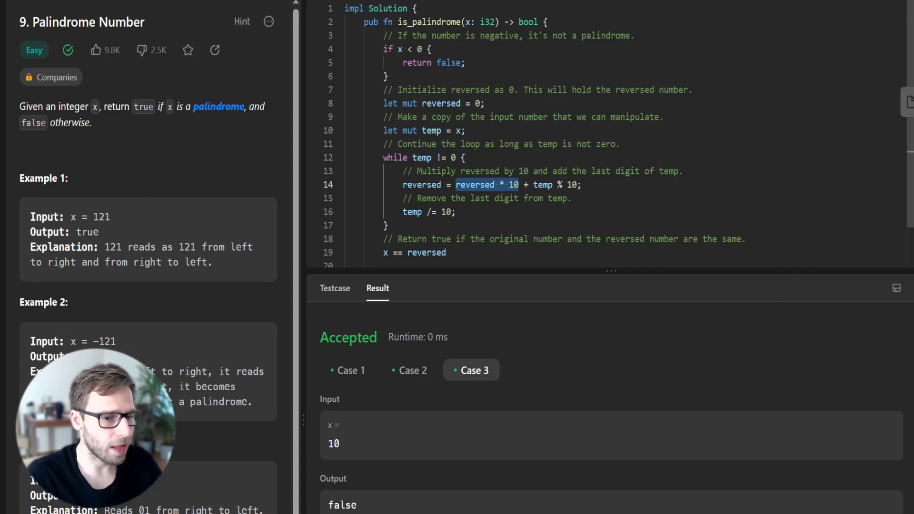
left_click(559, 172)
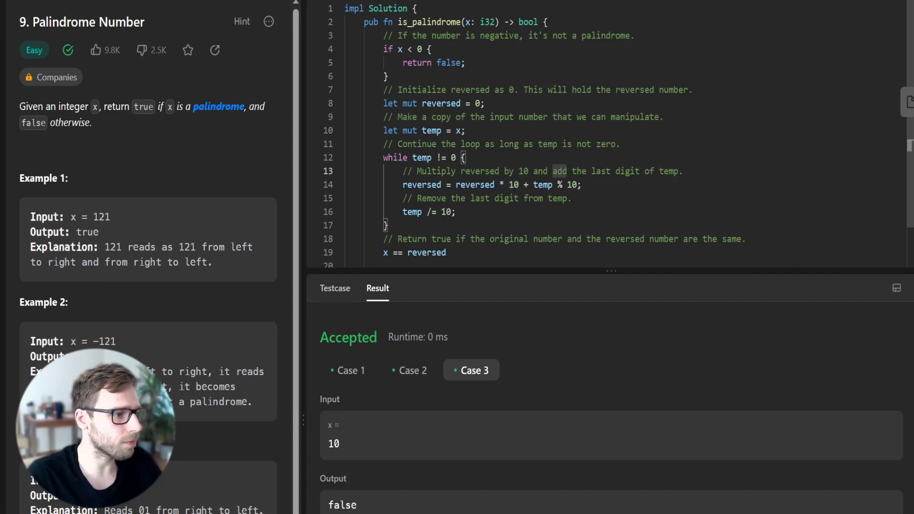
left_click_drag(524, 184, 582, 184)
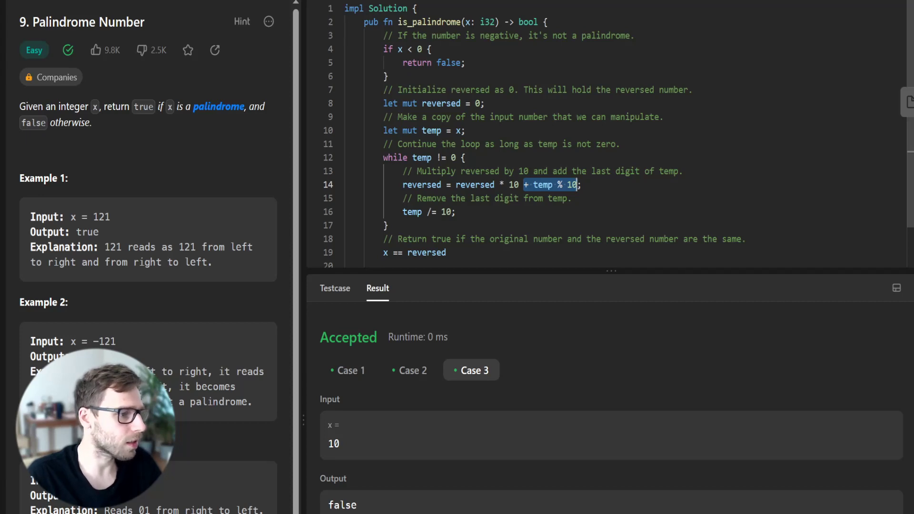
left_click_drag(448, 253, 379, 239)
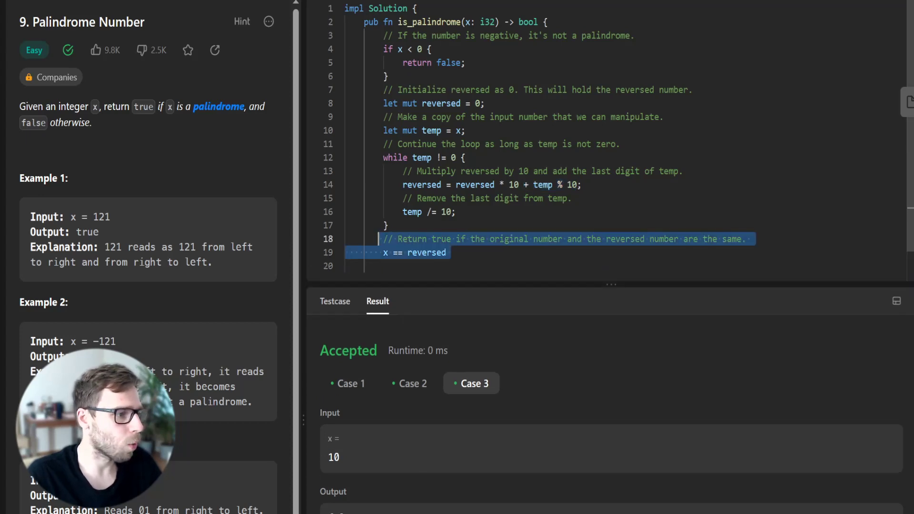
key("shift+Down")
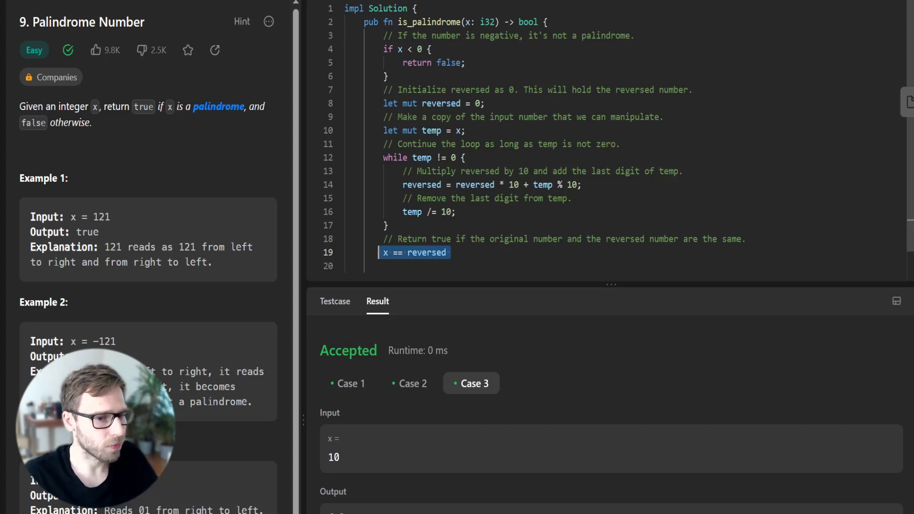
- Submit the Rust solution for judging
key("ctrl+apostrophe")
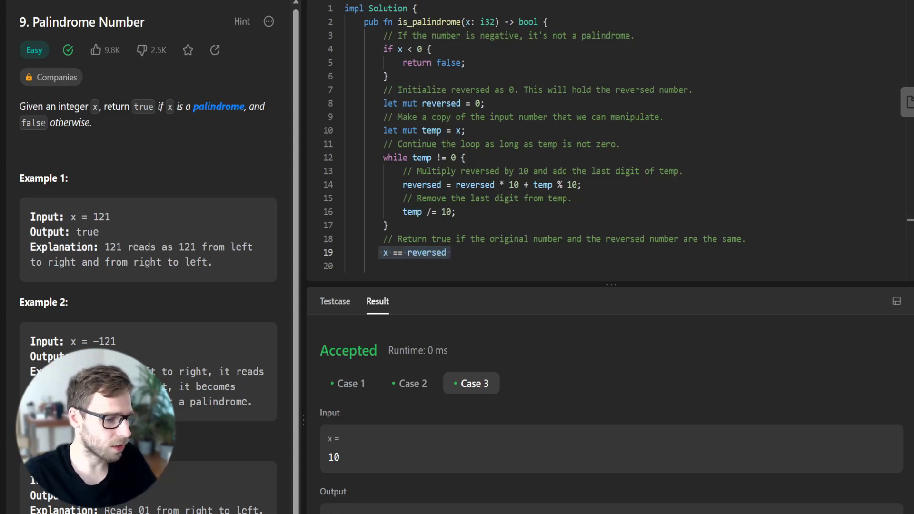